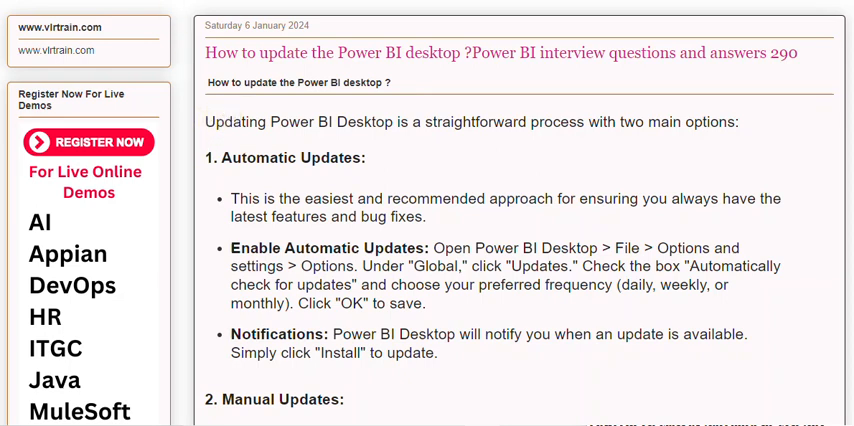
Step: Have the chatbot read its Power BI update answer aloud, then return to the blog post
left_click(88, 12)
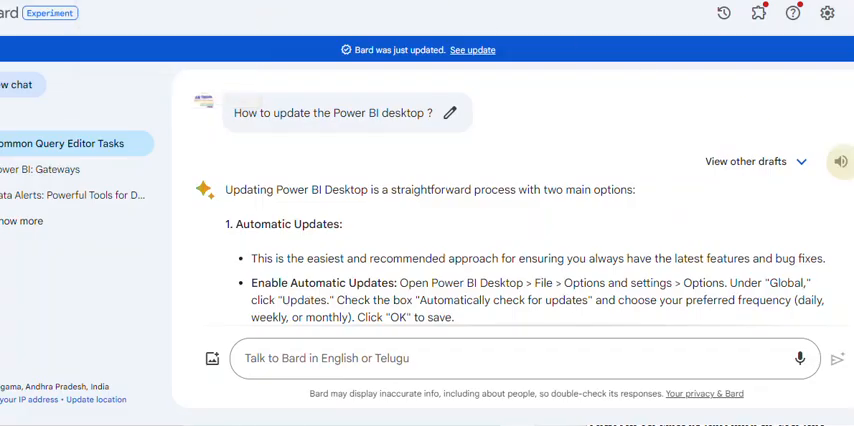
left_click(843, 162)
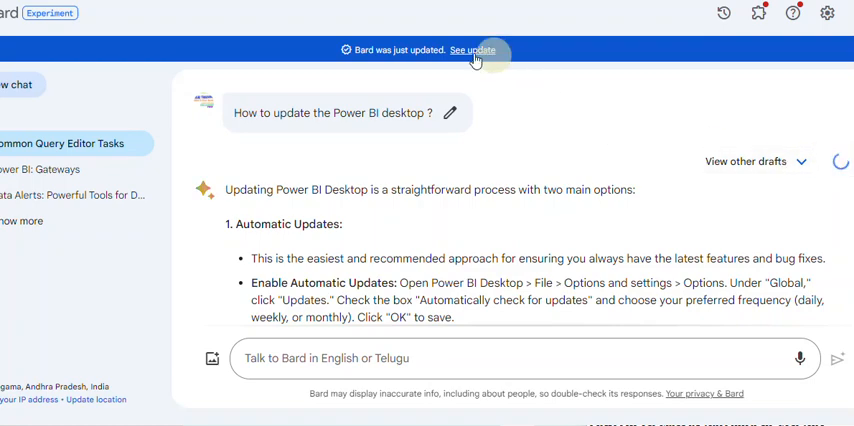
key("ctrl+Tab")
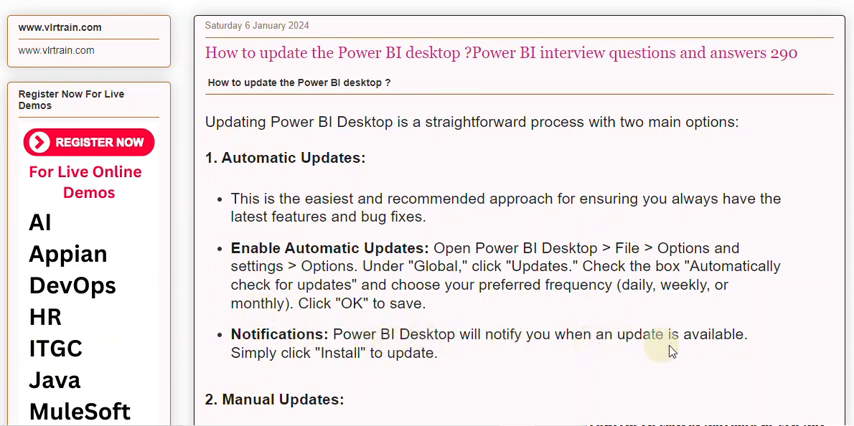
scroll(320, 360, "down", 2)
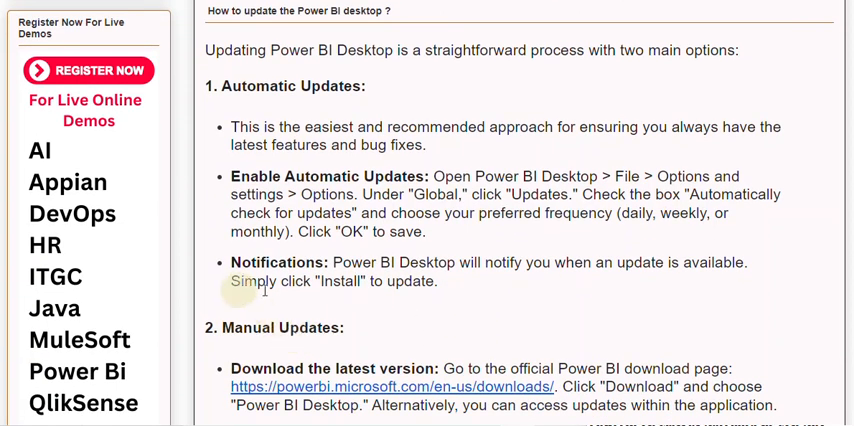
scroll(330, 296, "down", 2)
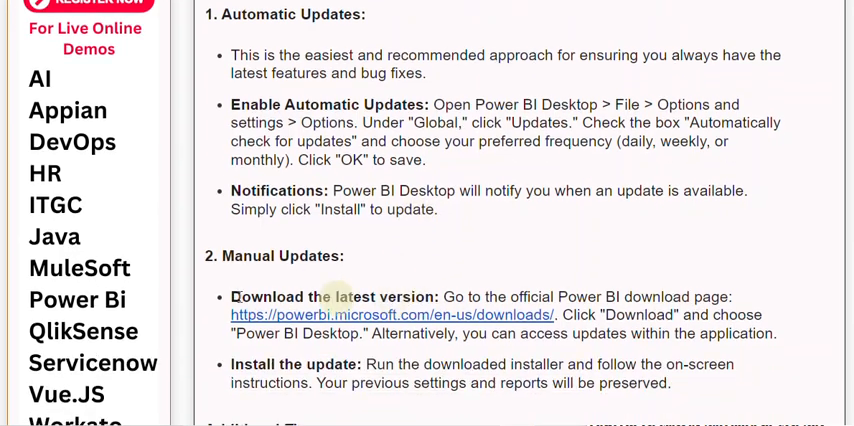
scroll(210, 272, "down", 2)
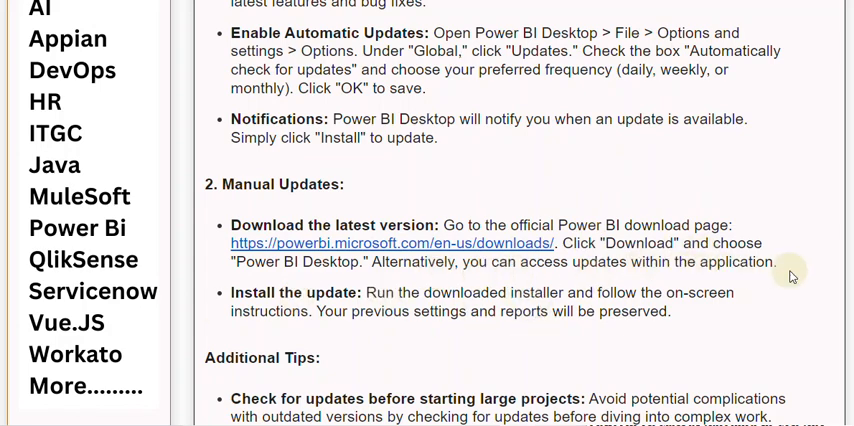
scroll(613, 268, "down", 3)
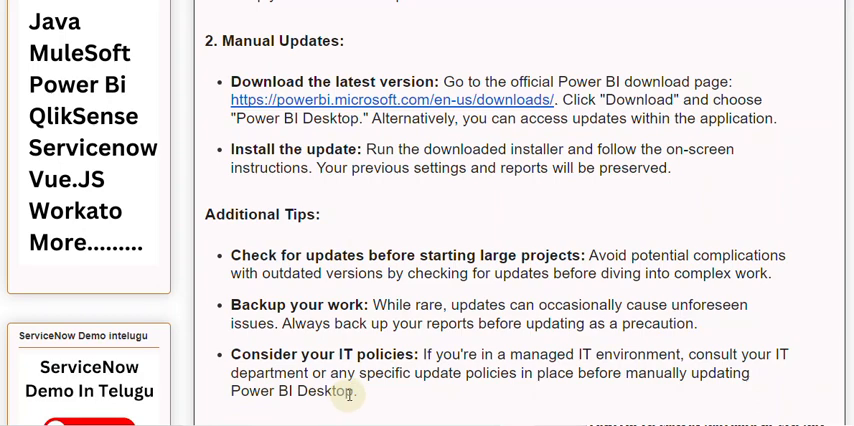
scroll(349, 393, "down", 3)
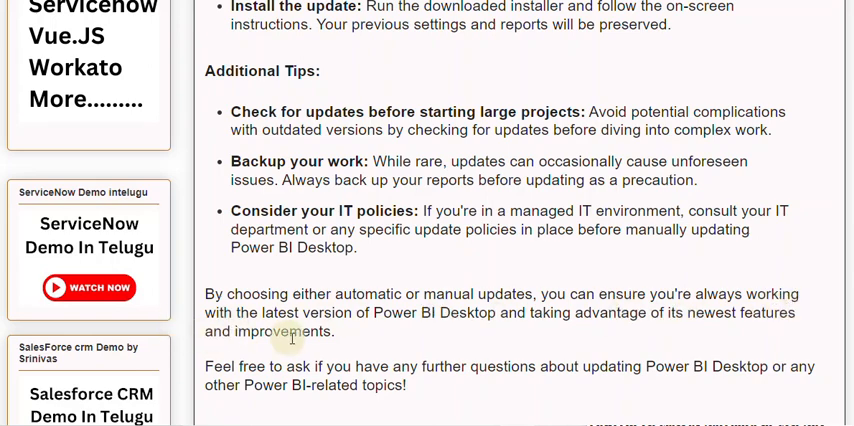
scroll(286, 338, "down", 3)
scroll(286, 338, "down", 1)
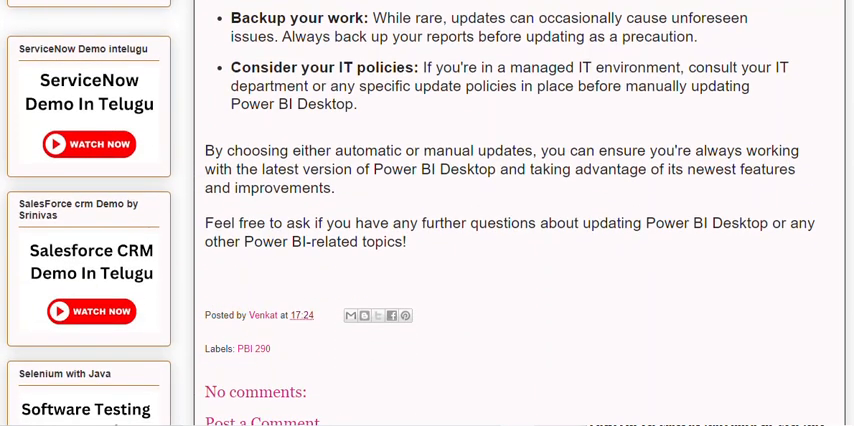